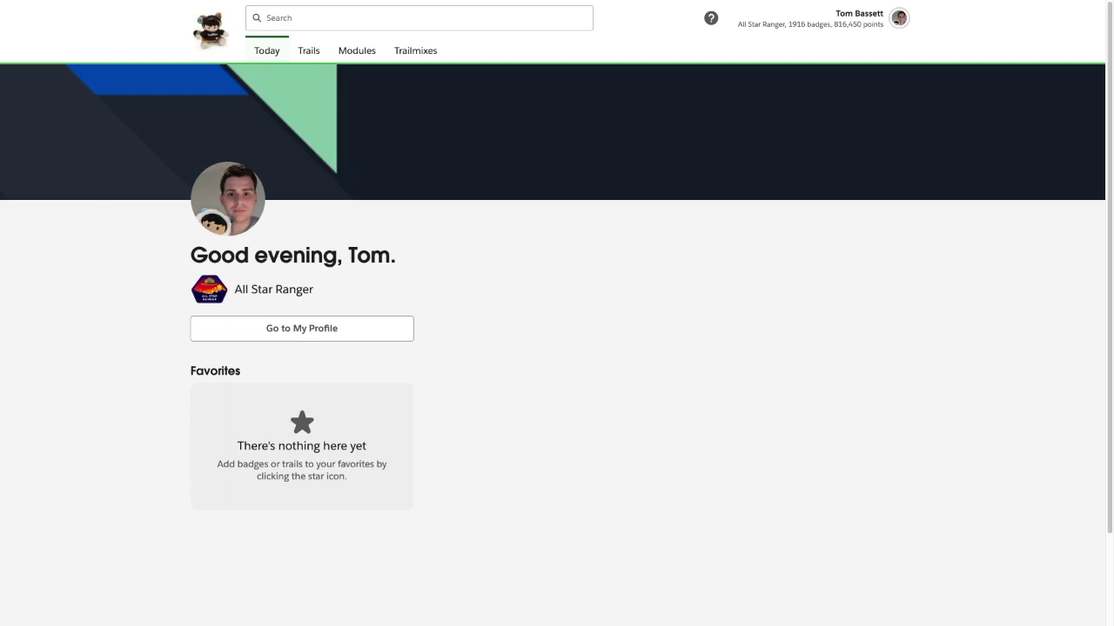
Step: Switch to the Trailmaker workspace from the profile menu and show the add-content options
click(891, 26)
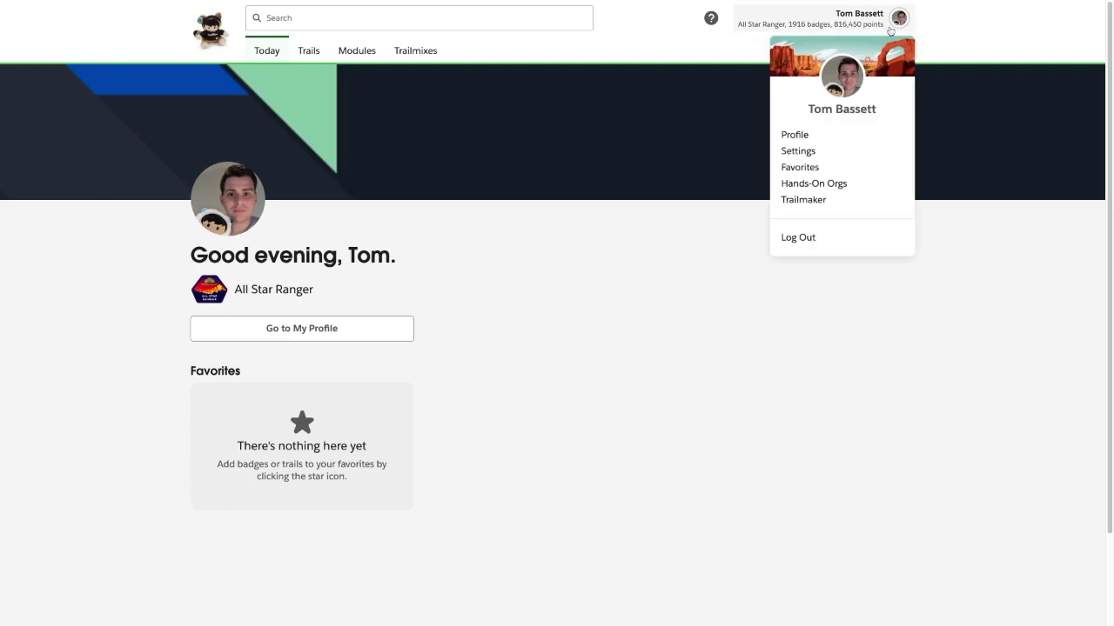
click(800, 203)
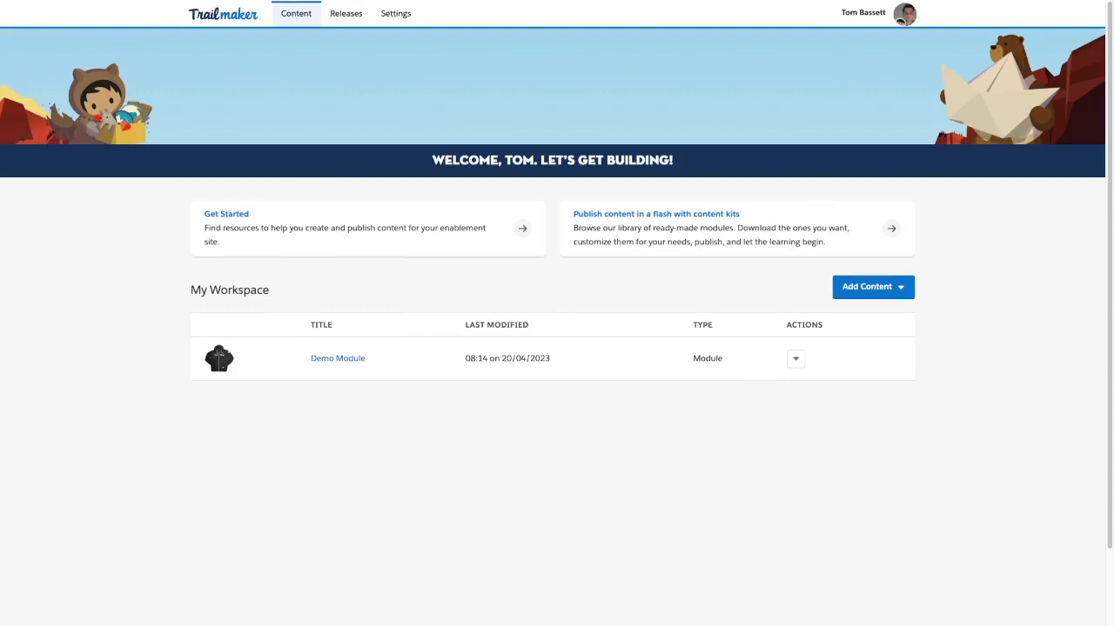
click(855, 289)
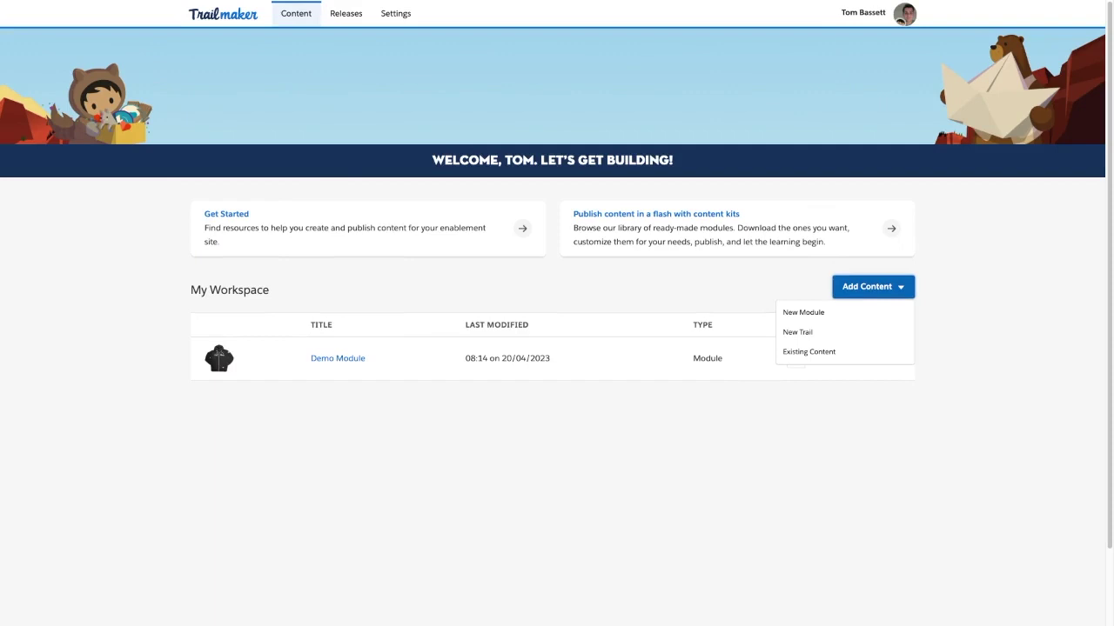
Step: Create a new module titled 'Onboarding' with description 'Get started with TomCorp here!'
click(831, 313)
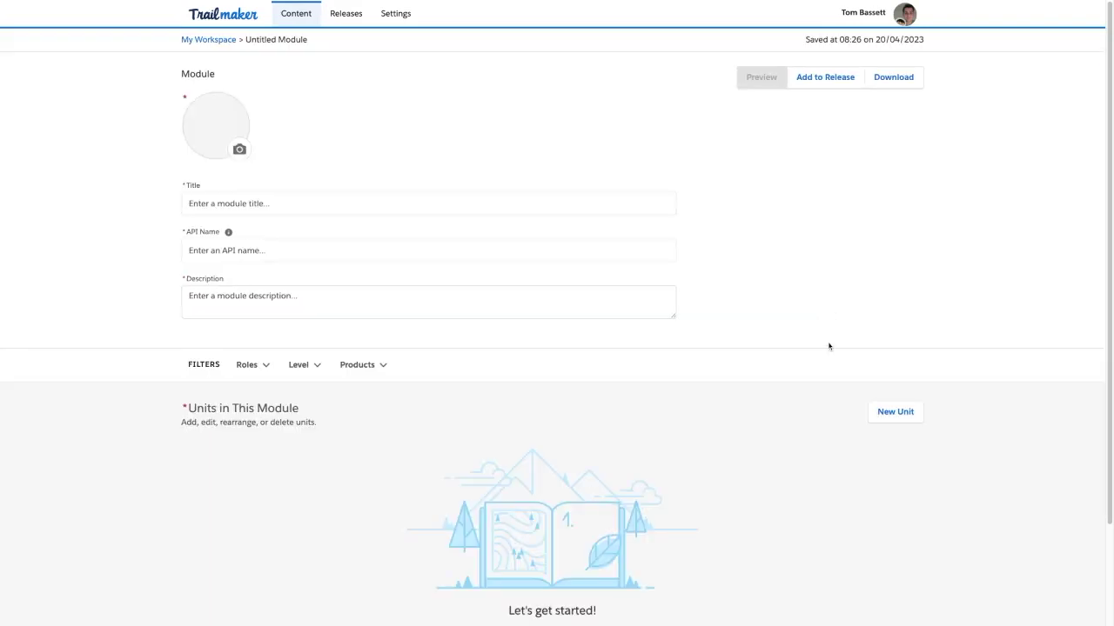
click(264, 205)
text(Onboar)
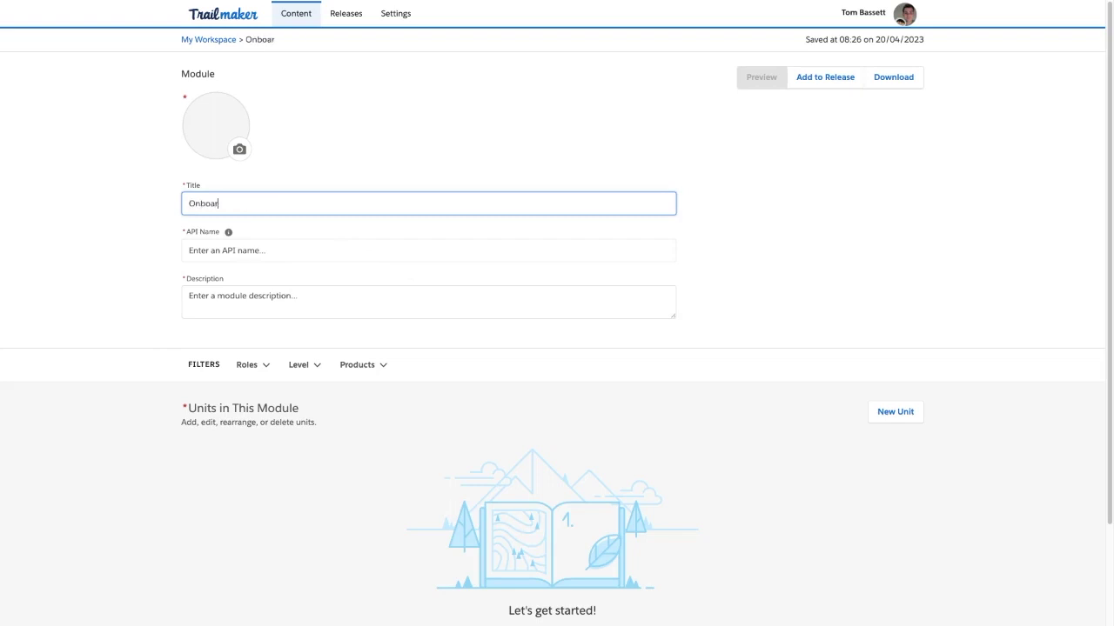
text(ding)
click(135, 266)
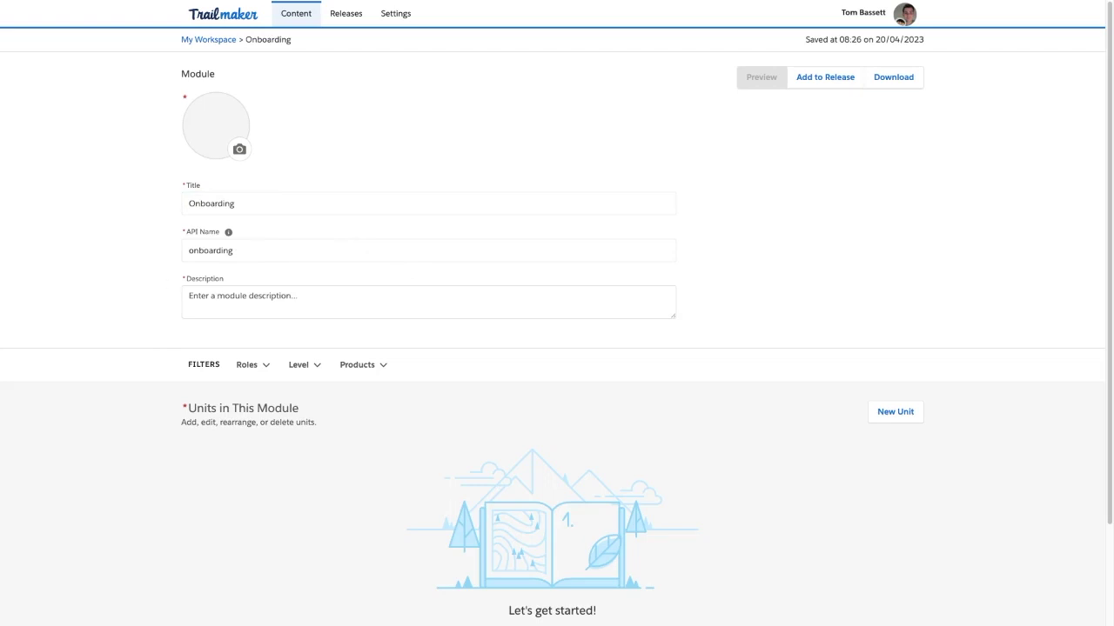
click(261, 302)
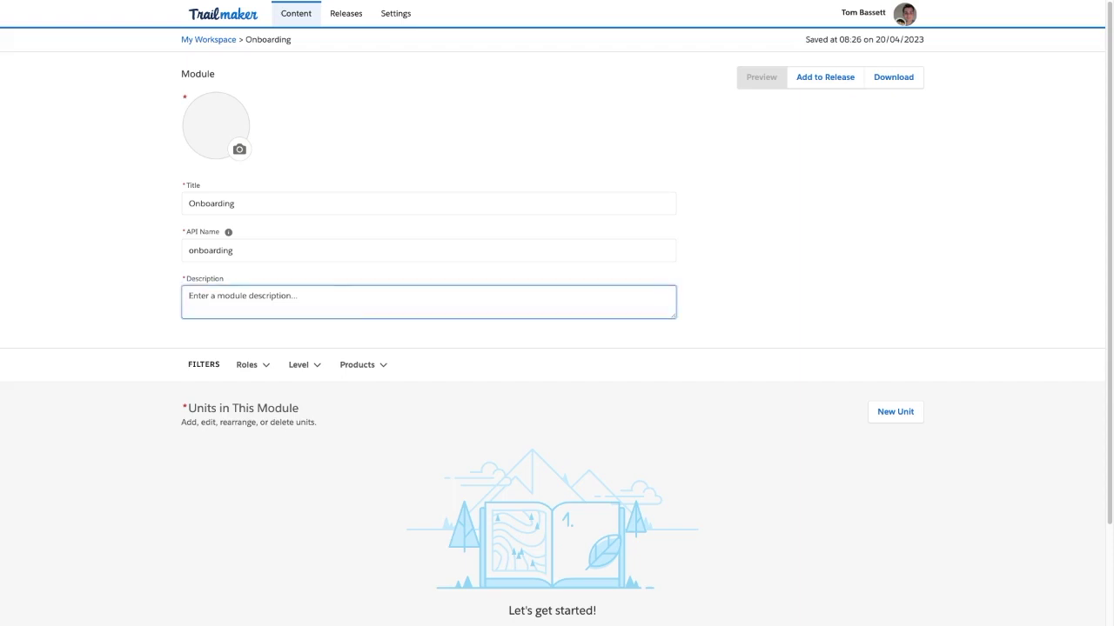
text(Get started with TomCorp here!)
Step: Tag the module with Business User role, Beginner level and General product
click(248, 364)
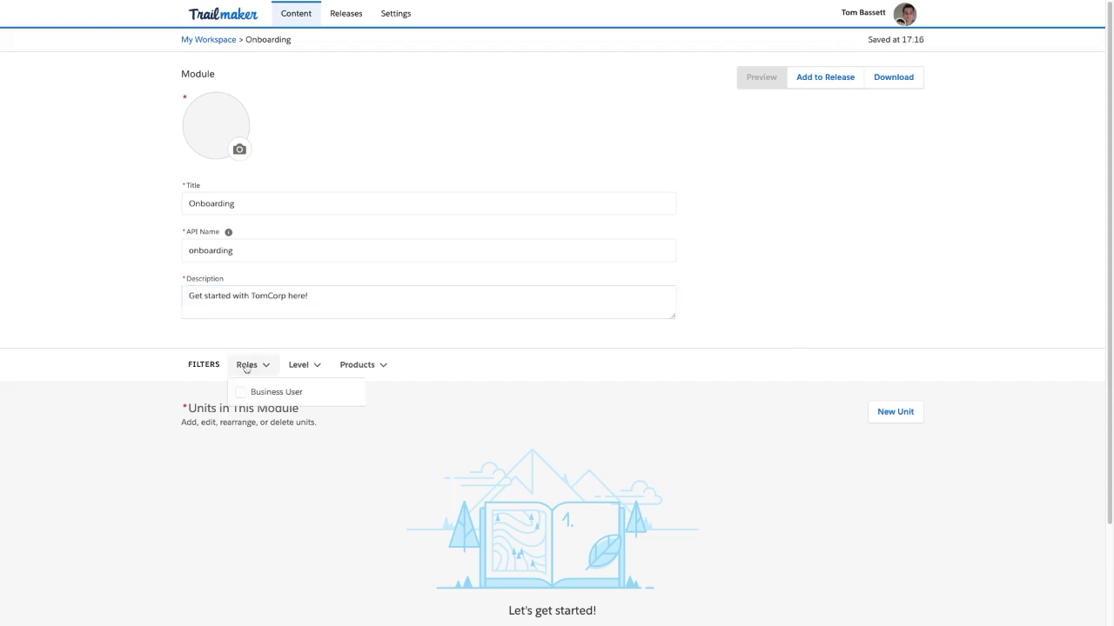
click(250, 393)
click(301, 370)
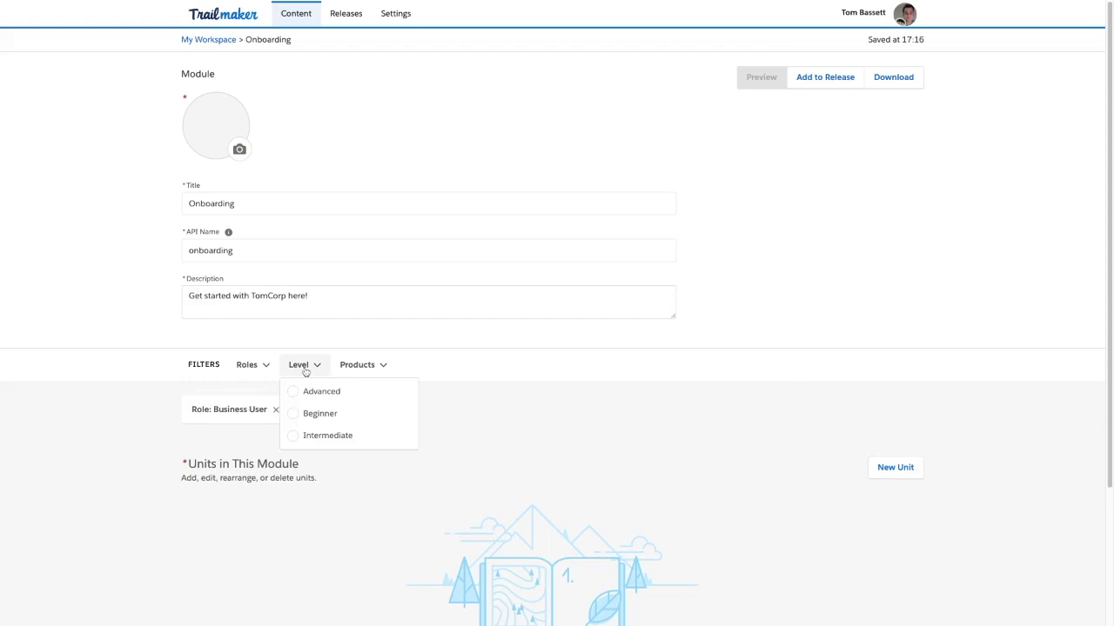
click(296, 416)
click(361, 370)
click(353, 392)
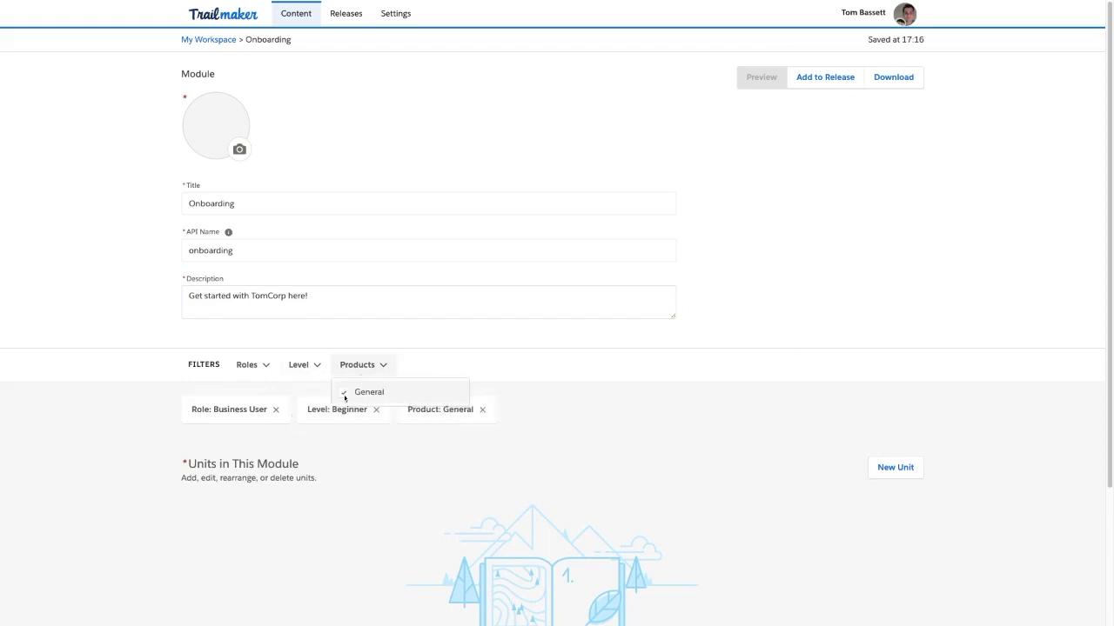
click(583, 424)
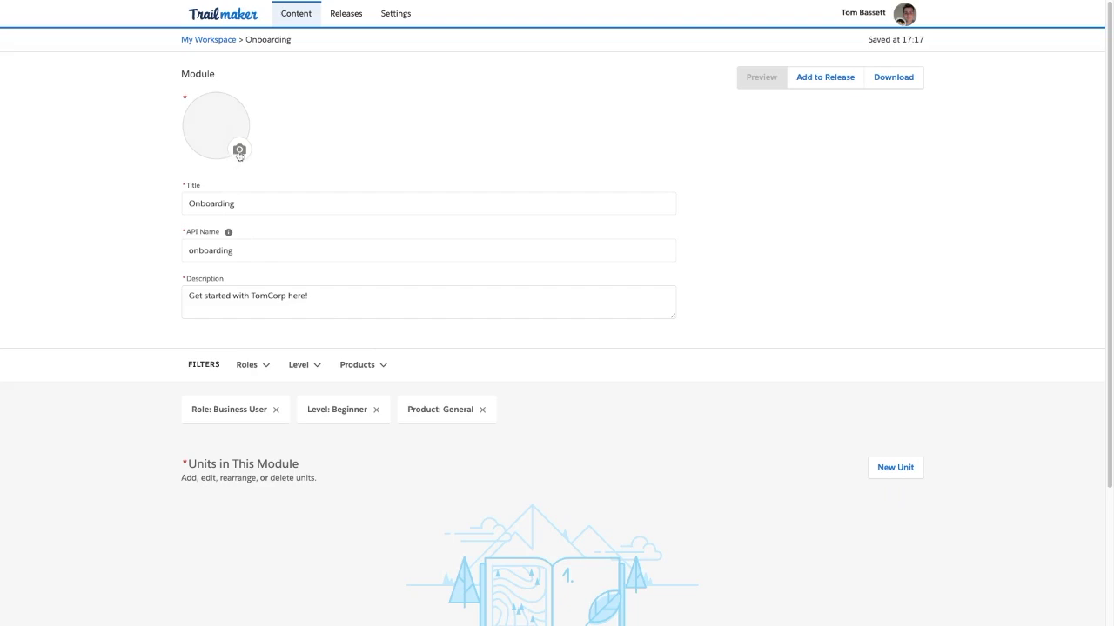
click(238, 151)
Step: Upload and save the black hoodie image as the Onboarding module's badge
click(577, 244)
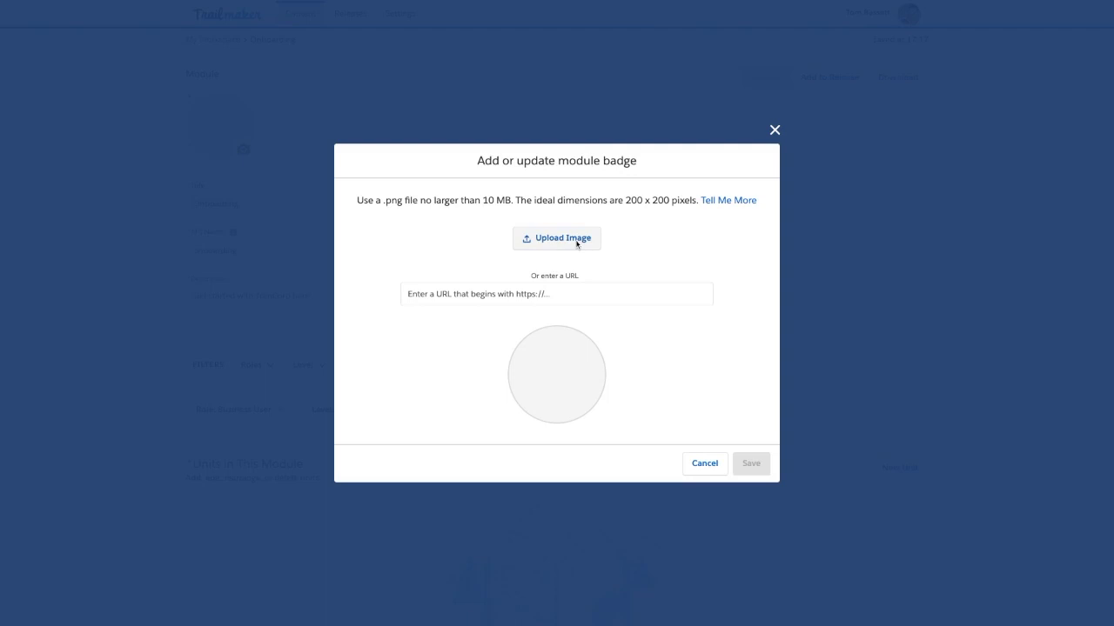
click(750, 463)
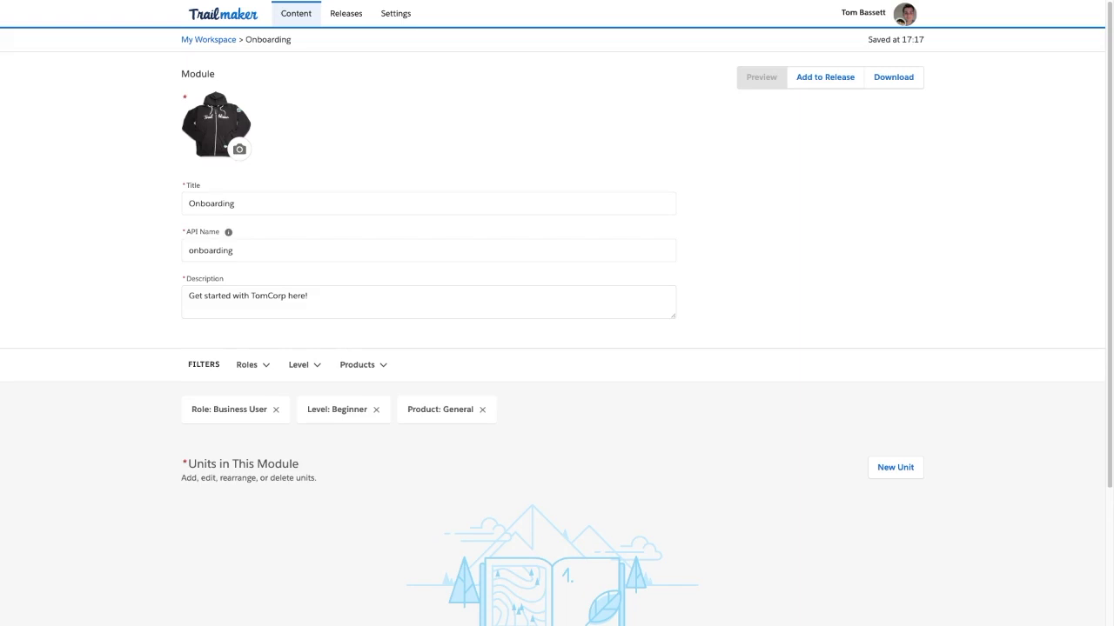
scroll(557, 313, down, 1)
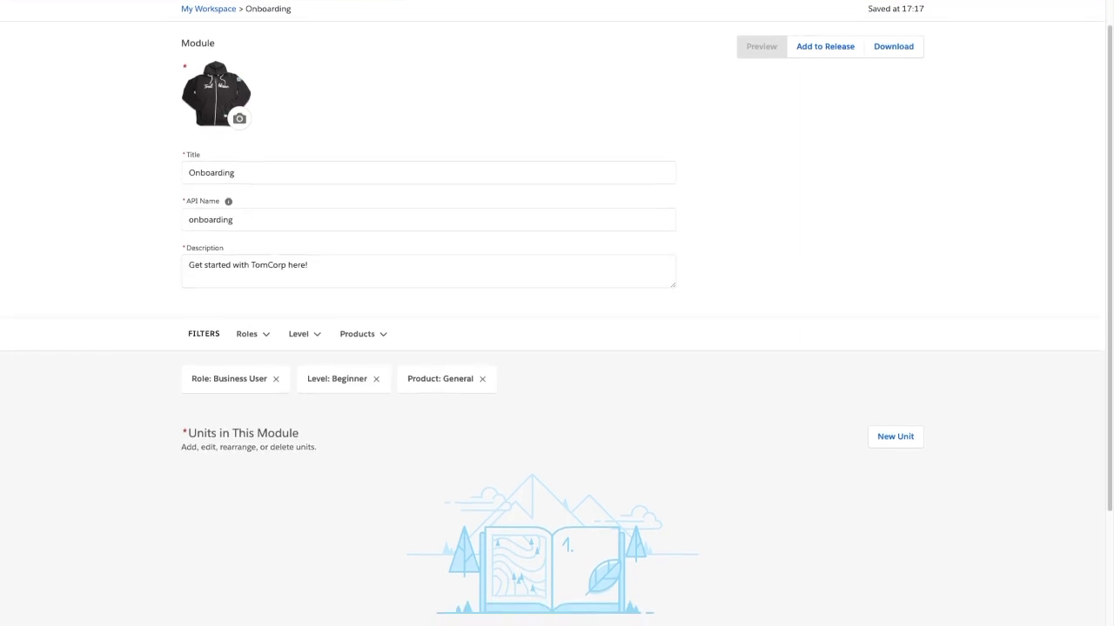
scroll(557, 314, up, 1)
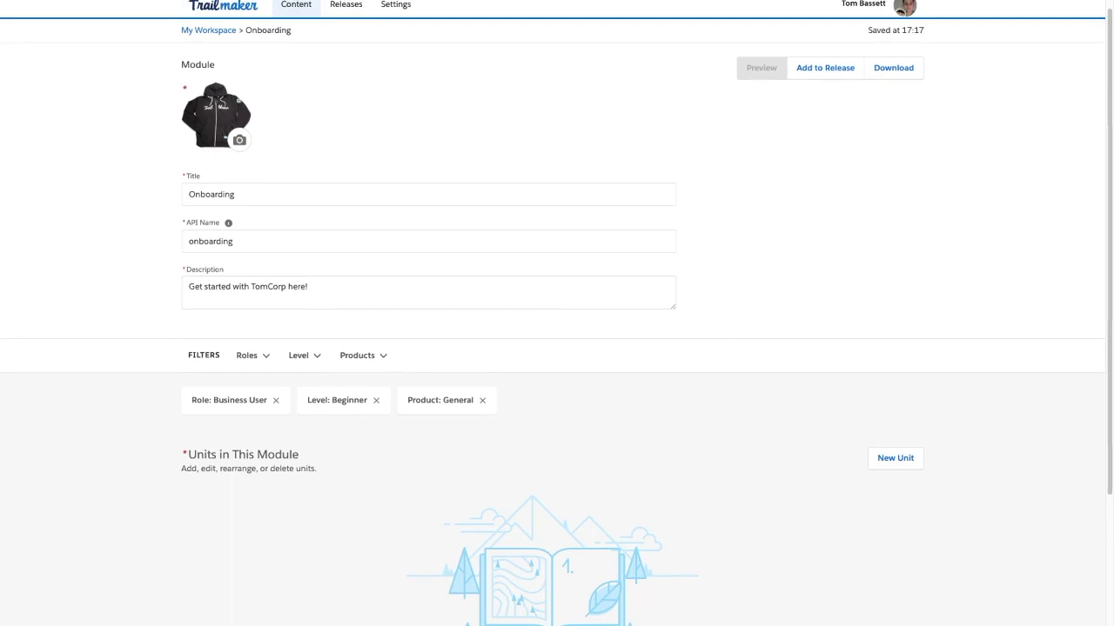
Step: Add a new unit titled 'Introduction' worth 500 points with a 10-minute estimated time
click(893, 459)
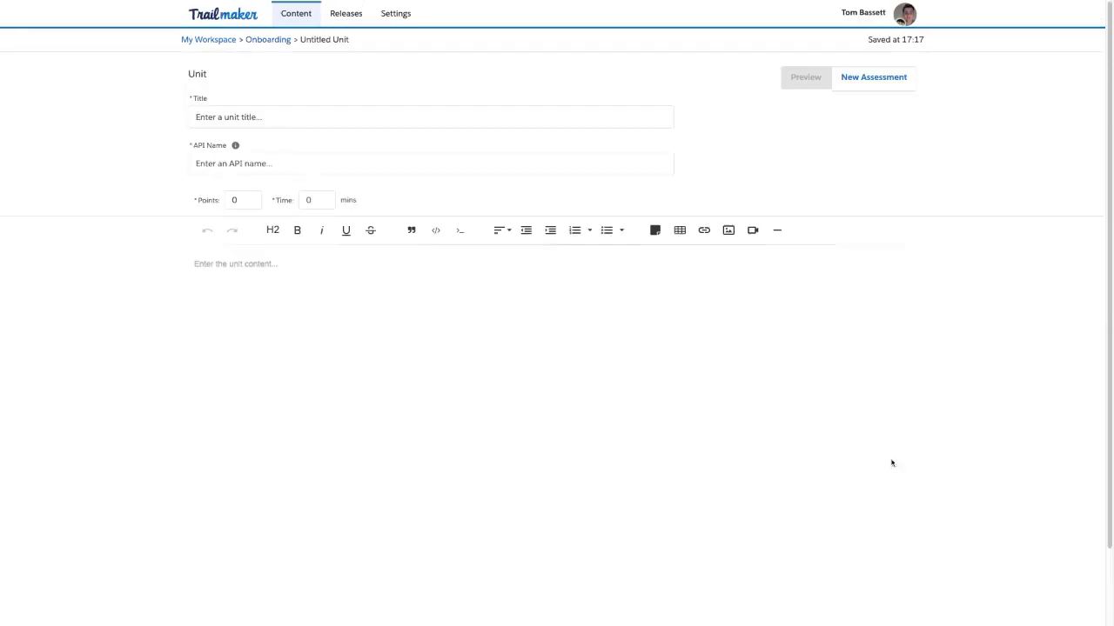
click(207, 117)
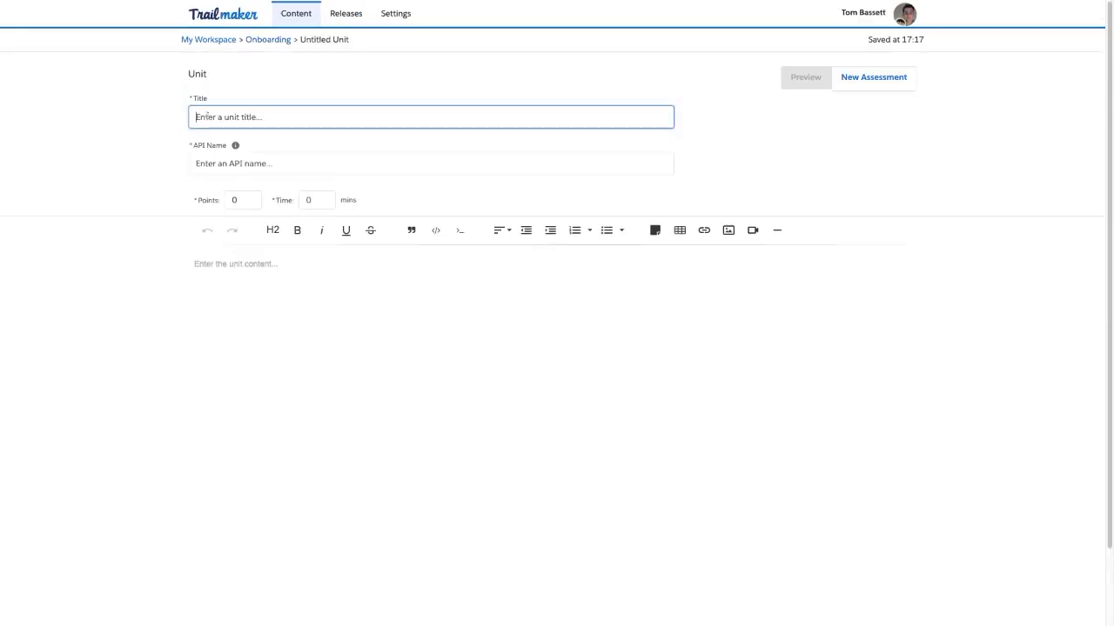
text(Introduc)
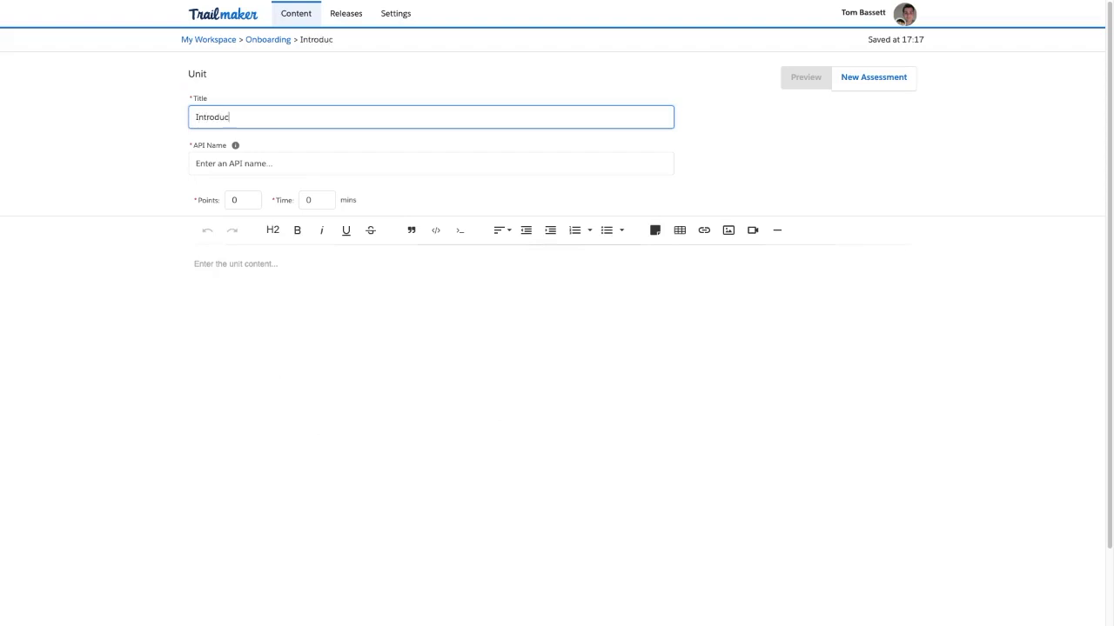
text(tion)
click(279, 251)
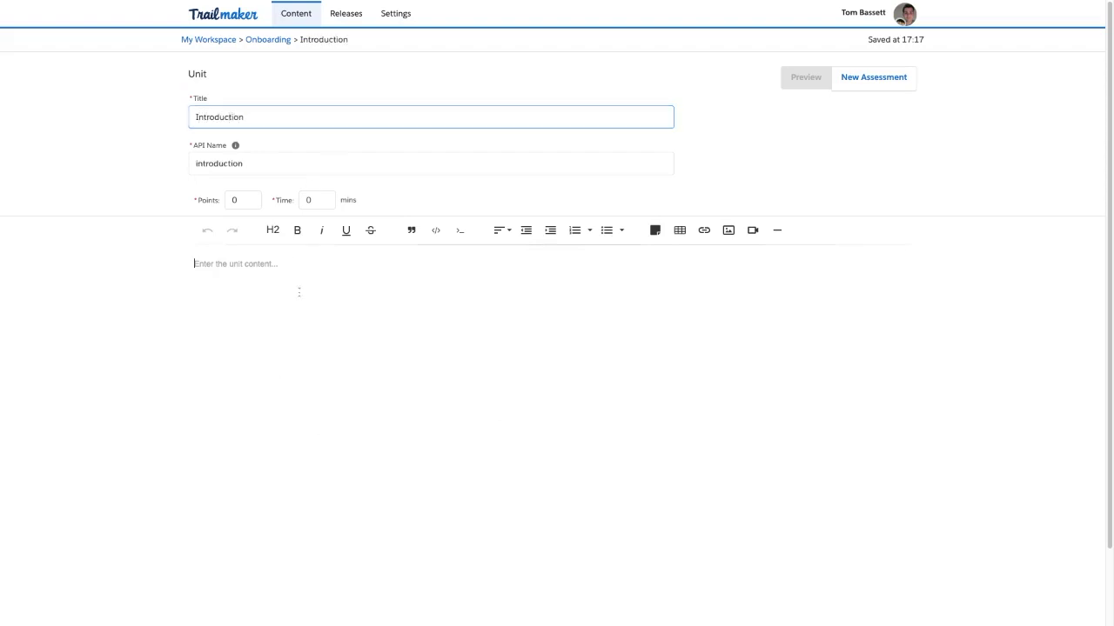
click(245, 199)
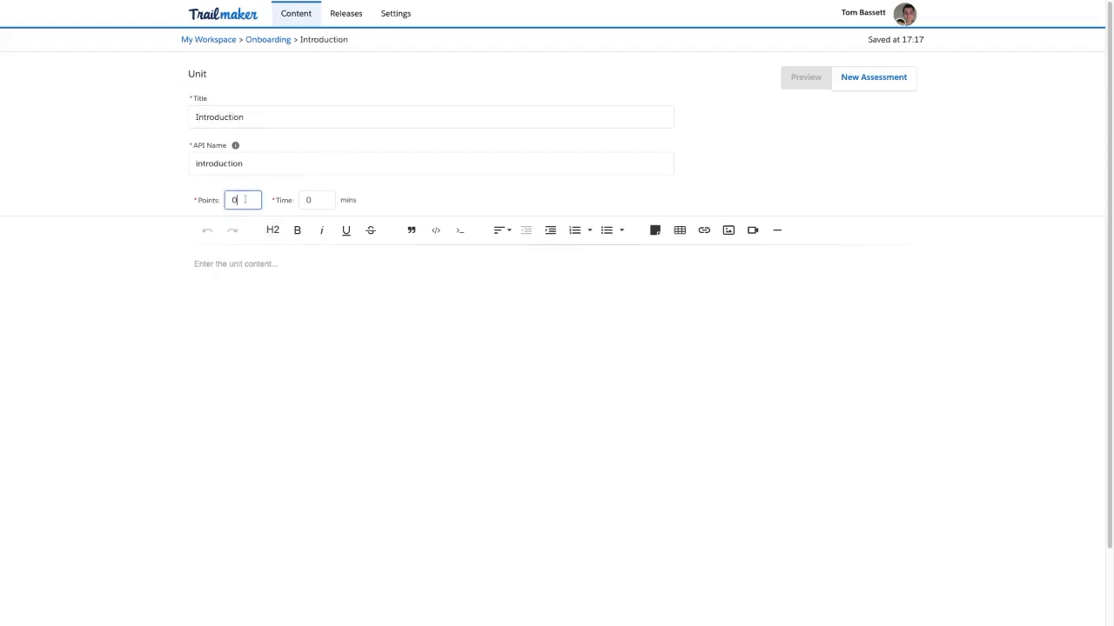
text(500)
click(315, 201)
text(10)
Step: Paste the TomCorp welcome text and numbered process list into the unit body
click(291, 293)
text(Welcome to TomCorp.  In this module we will explain the role of Sales Enablement so you can understand how this can help you get onboarded quickly. This is also used to train up those transferring between departments or taking on new responsibilities.  Within TomCorp we use Salesforce to run all of our main Salesforce Business Processes including; 1. Booking Annual Leave 2. Submitting Expenses 3. Managing Leads 4. Managing Opportunities 5. Managing Cases 6. Managing Projects We are super excited to have you onboard and hope you find this content useful. If you notice any typos then please let us know!)
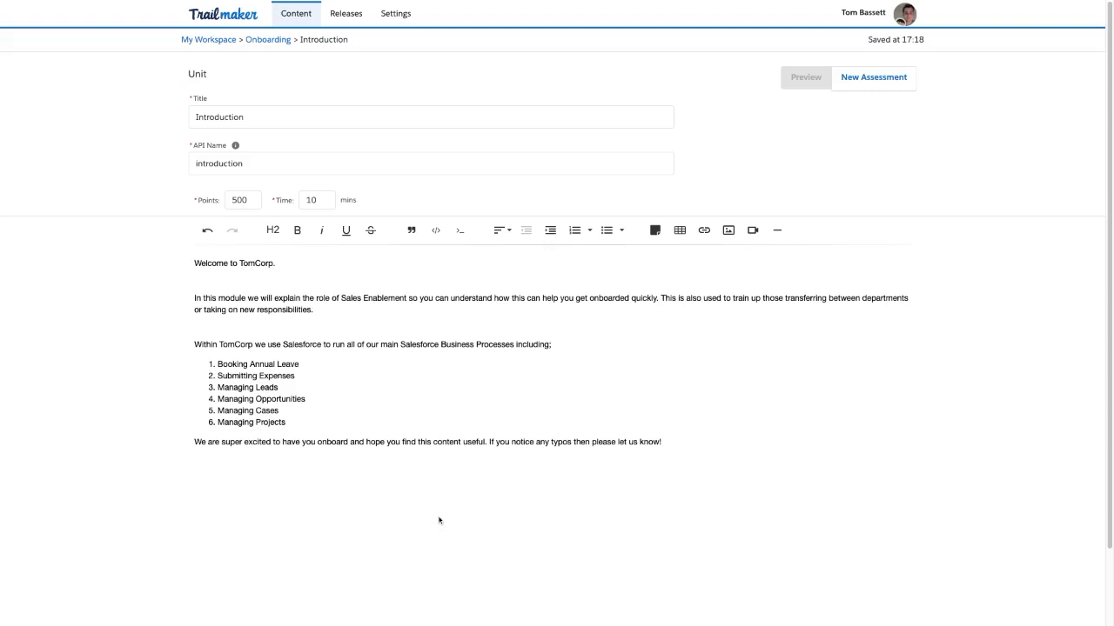
click(872, 78)
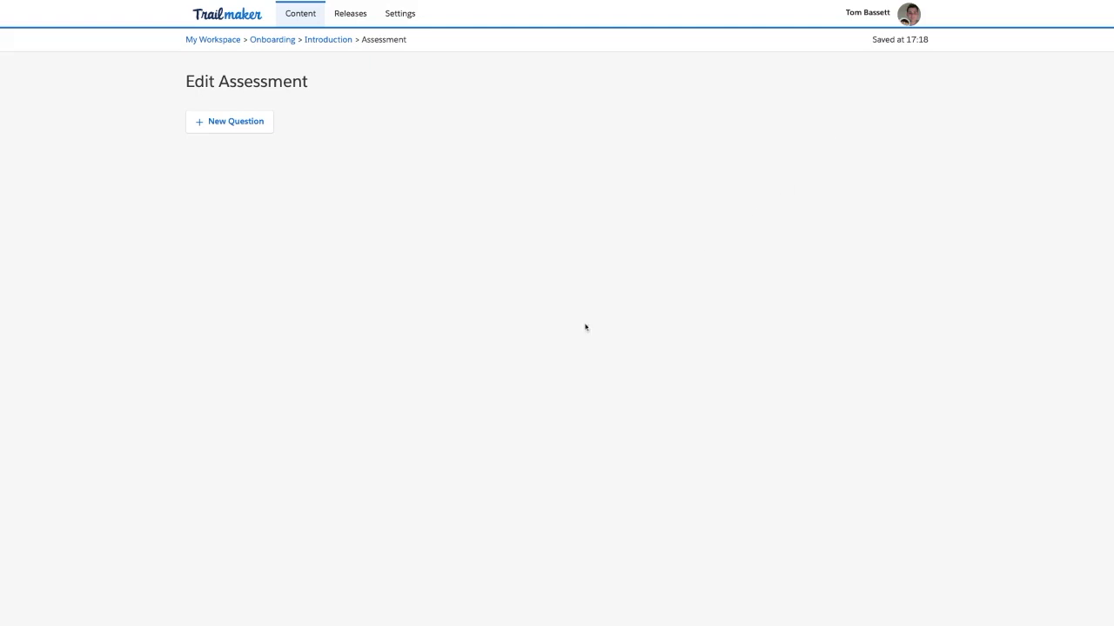
Step: Add quiz question 1, 'What is Sales Enablement used for in TomCorp?', with four answer slots
click(248, 123)
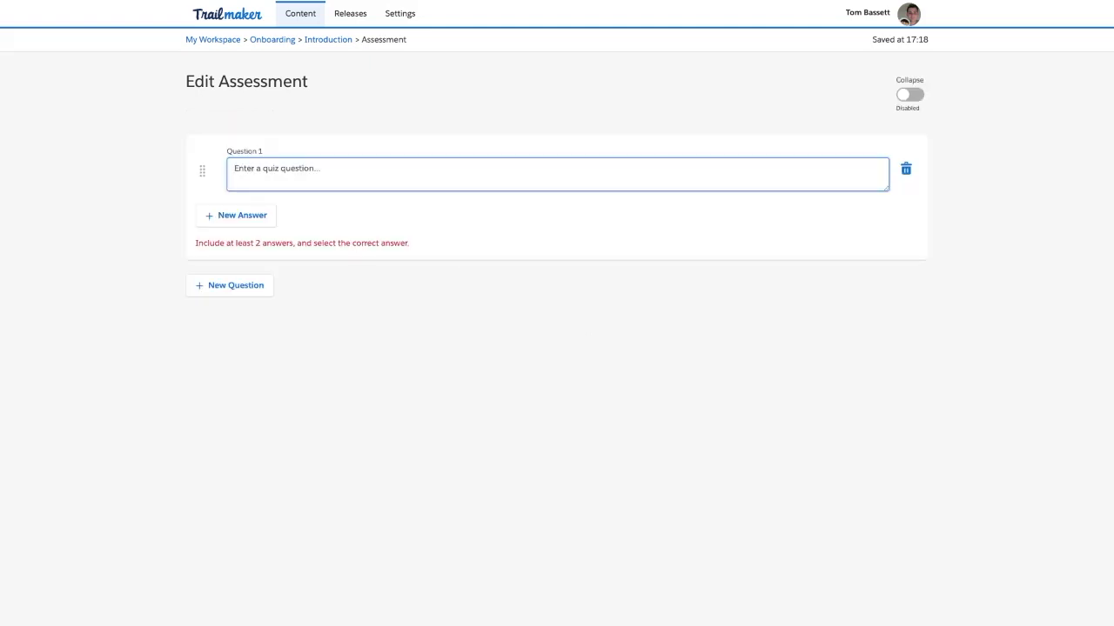
text(What is Sa)
text(les Enablement used for)
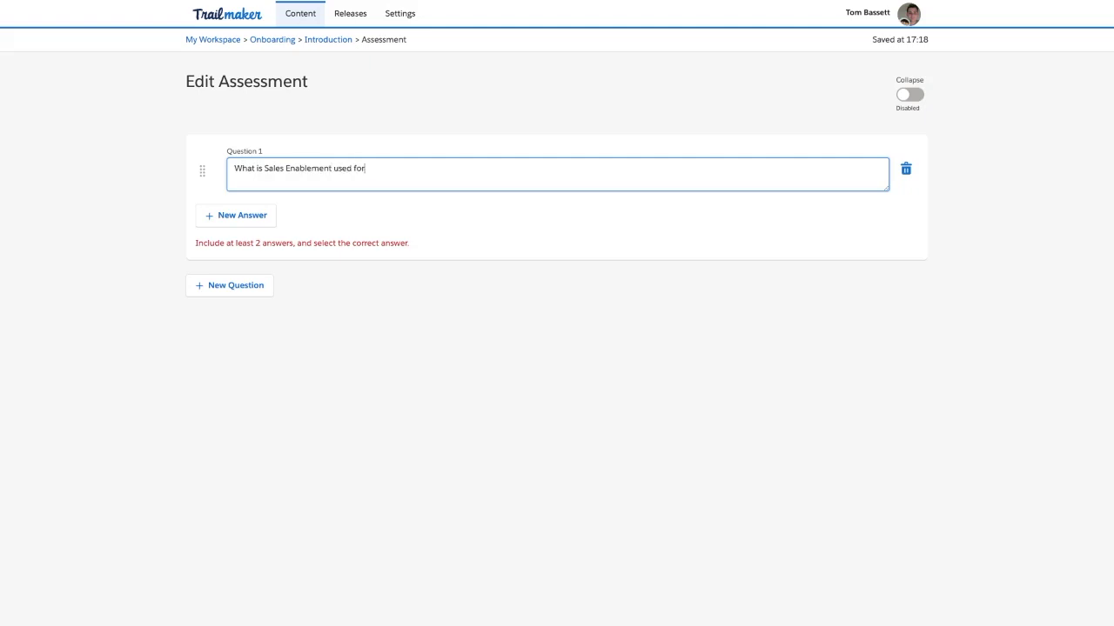
text( in TomCorp?)
click(244, 217)
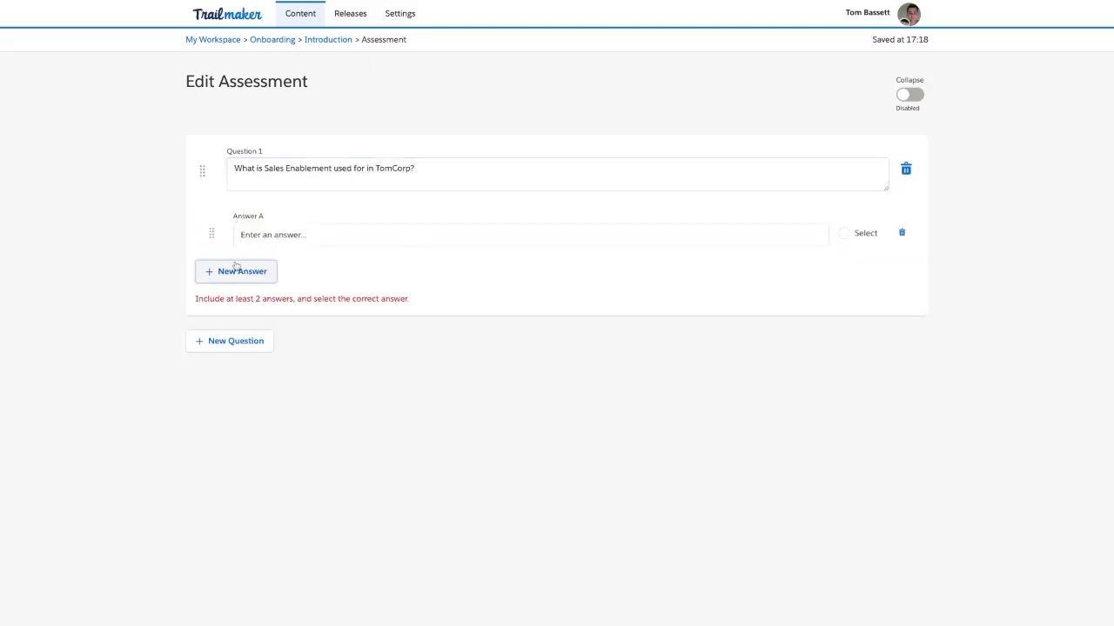
click(236, 268)
click(224, 324)
click(224, 371)
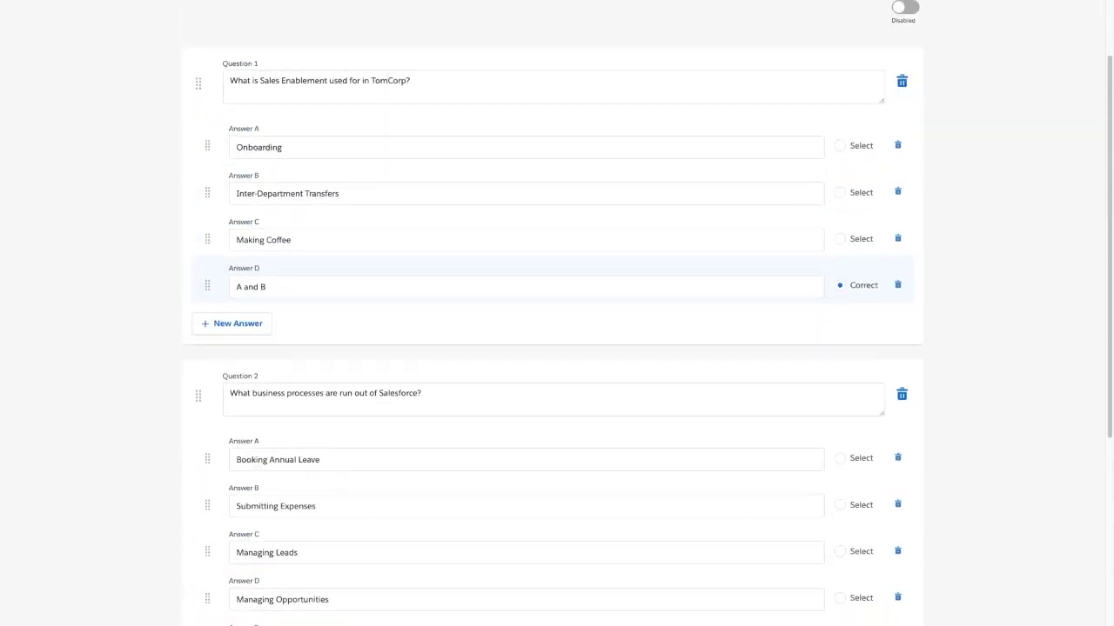
scroll(557, 313, up, 2)
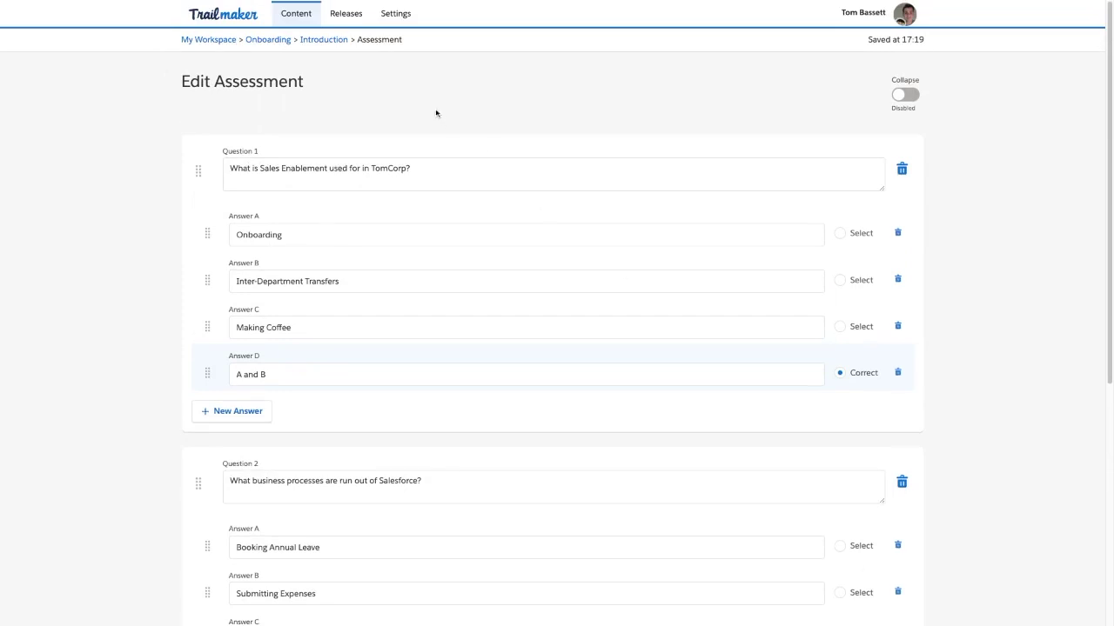
Step: Navigate back via the Introduction unit to the Onboarding module page
click(323, 40)
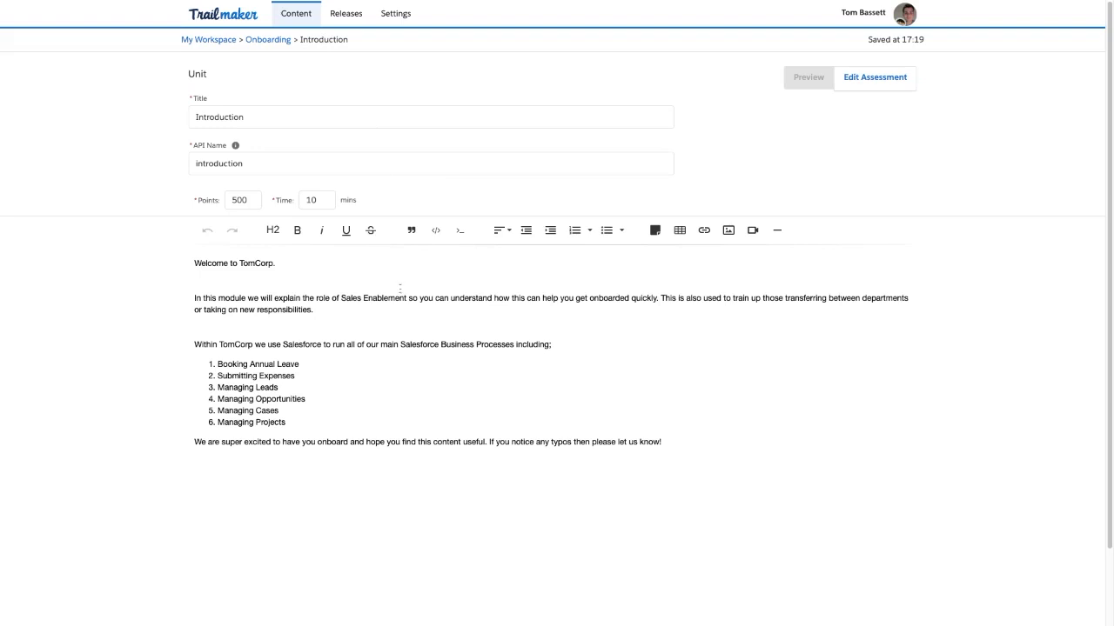
scroll(435, 322, down, 2)
scroll(469, 354, up, 1)
scroll(469, 354, up, 1)
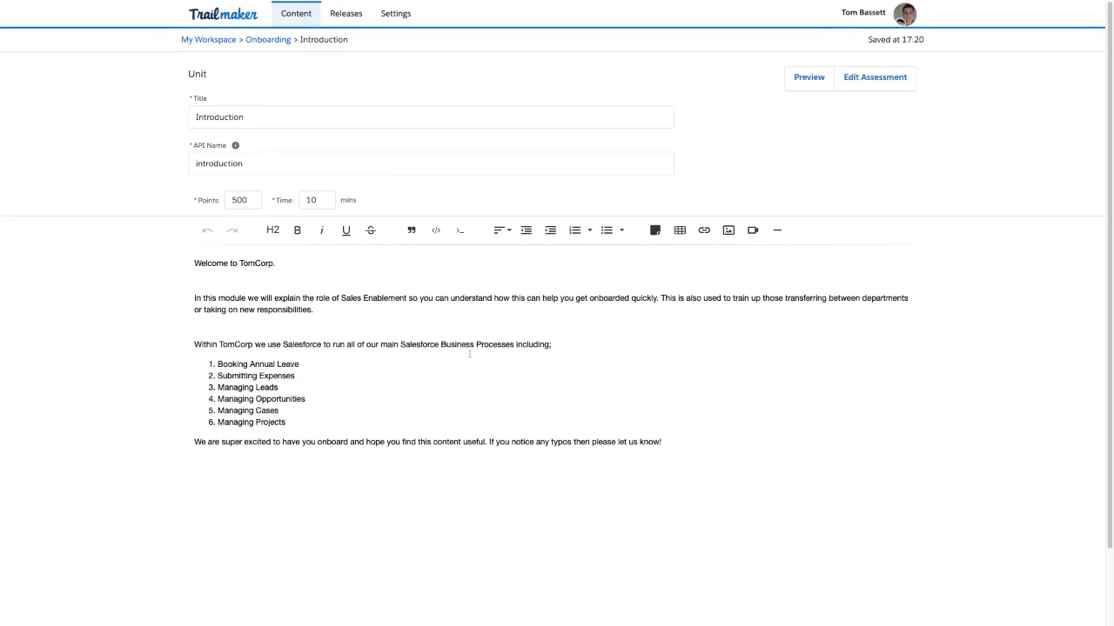
click(258, 40)
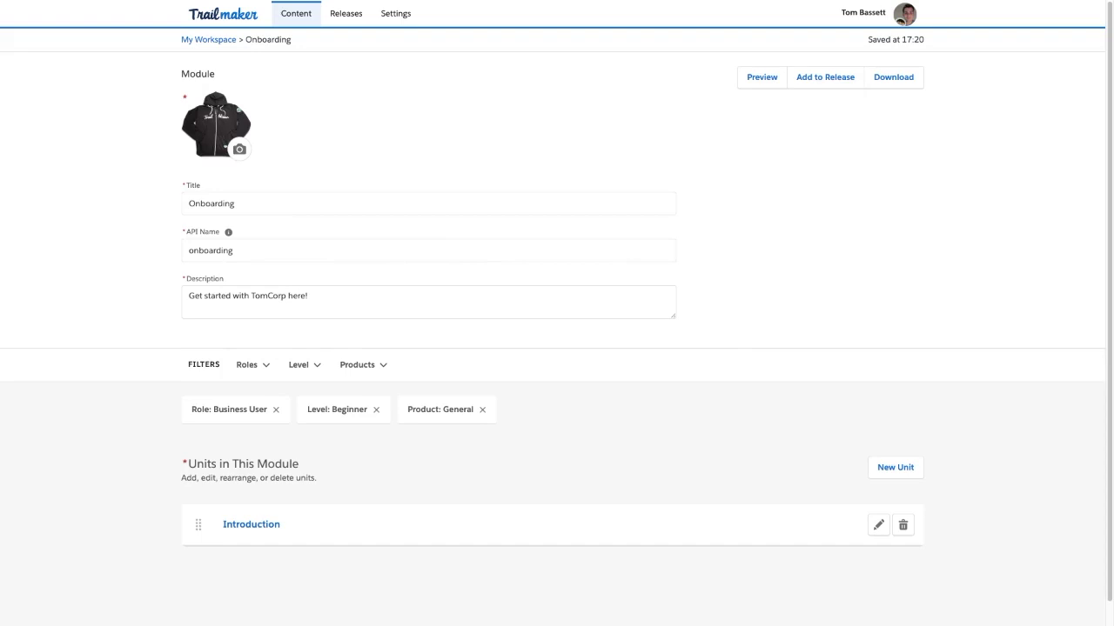
click(345, 17)
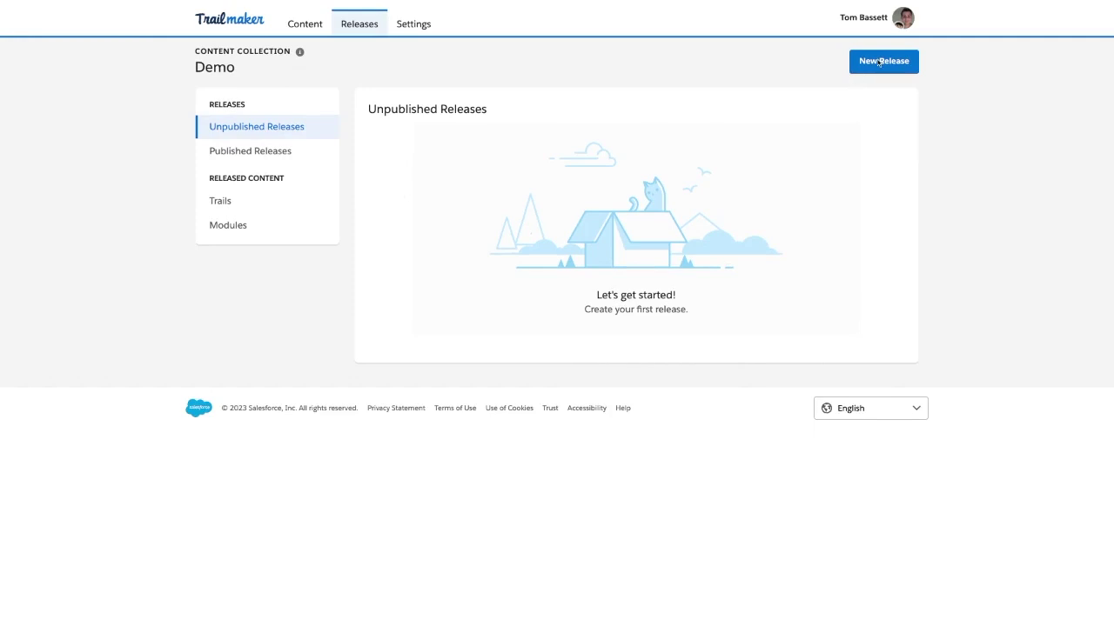
Step: Create a new release named 'Initial Release'
click(879, 61)
click(381, 267)
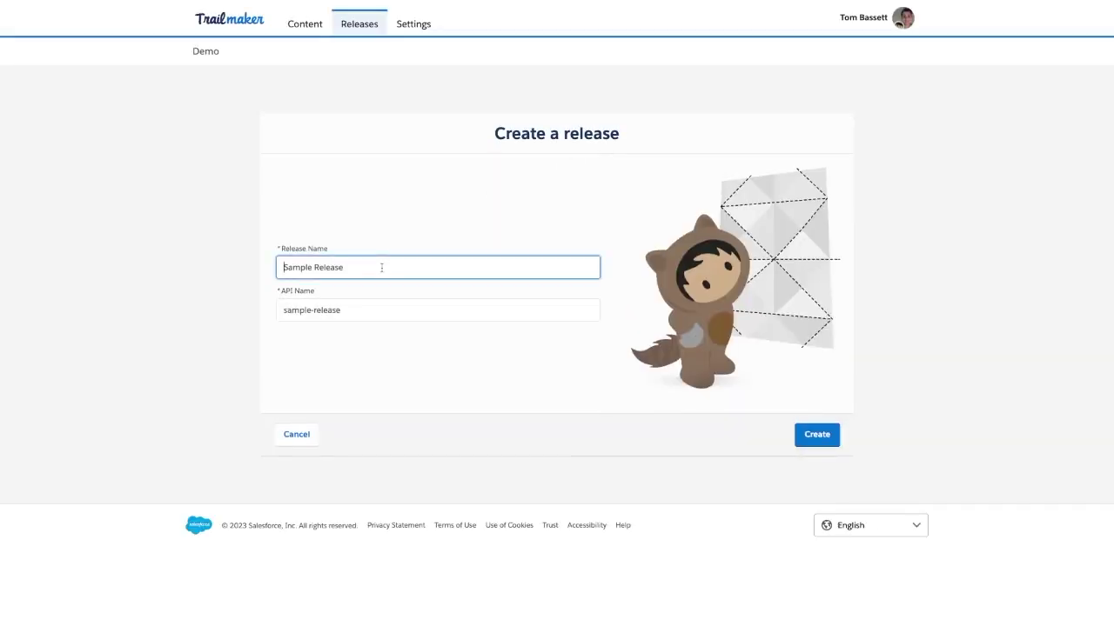
text(Initial )
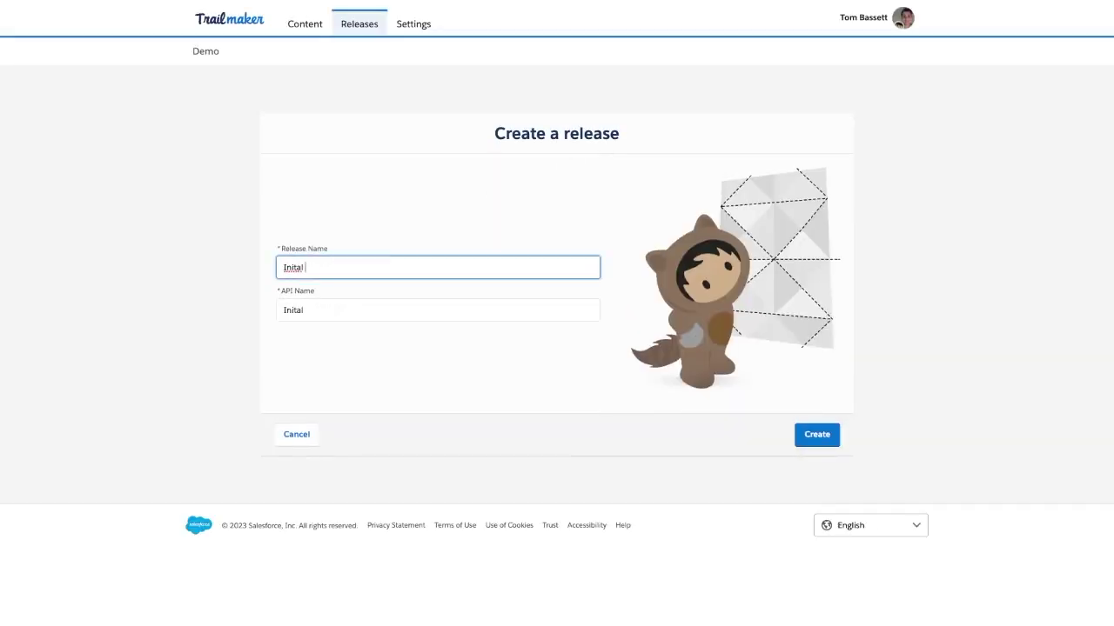
text(Release)
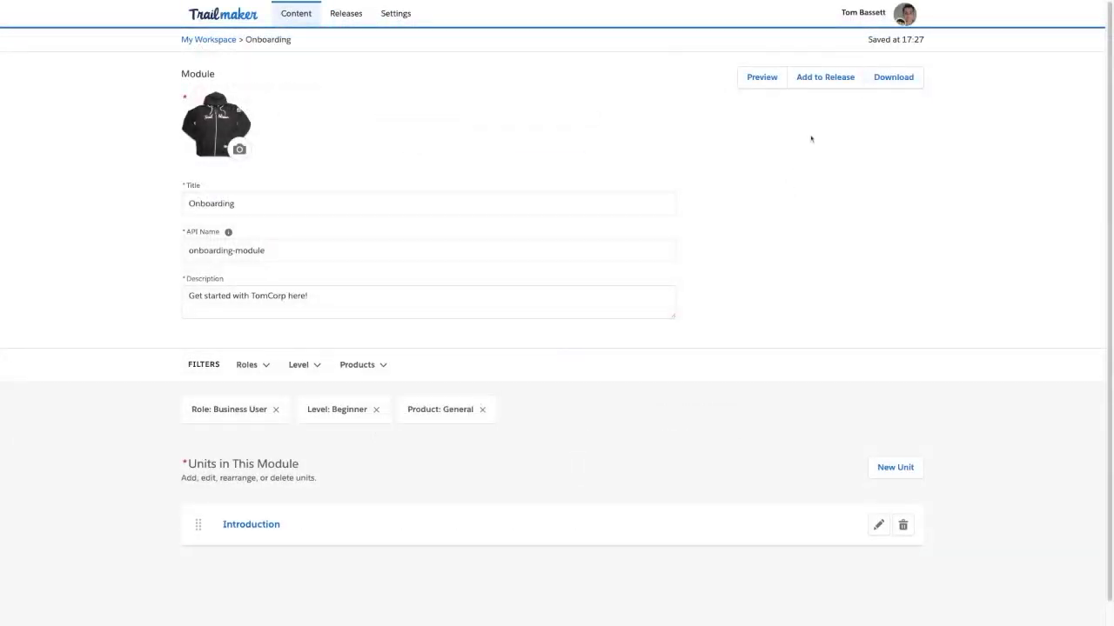
Step: Add the Onboarding module to Initial Release in the Demo content collection
click(817, 79)
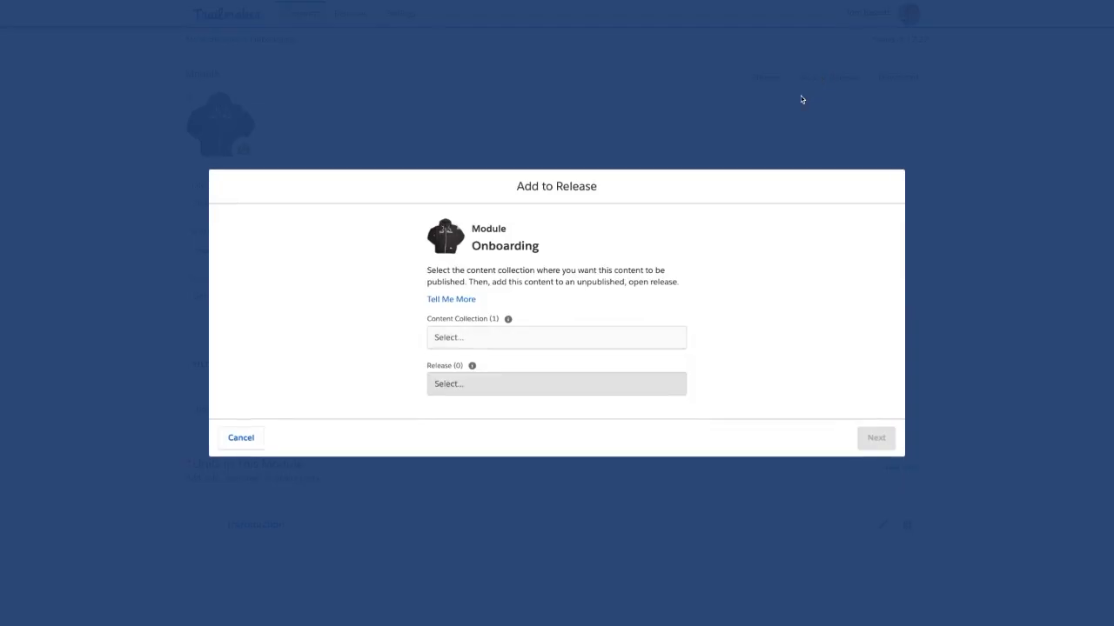
click(476, 337)
click(458, 363)
click(472, 385)
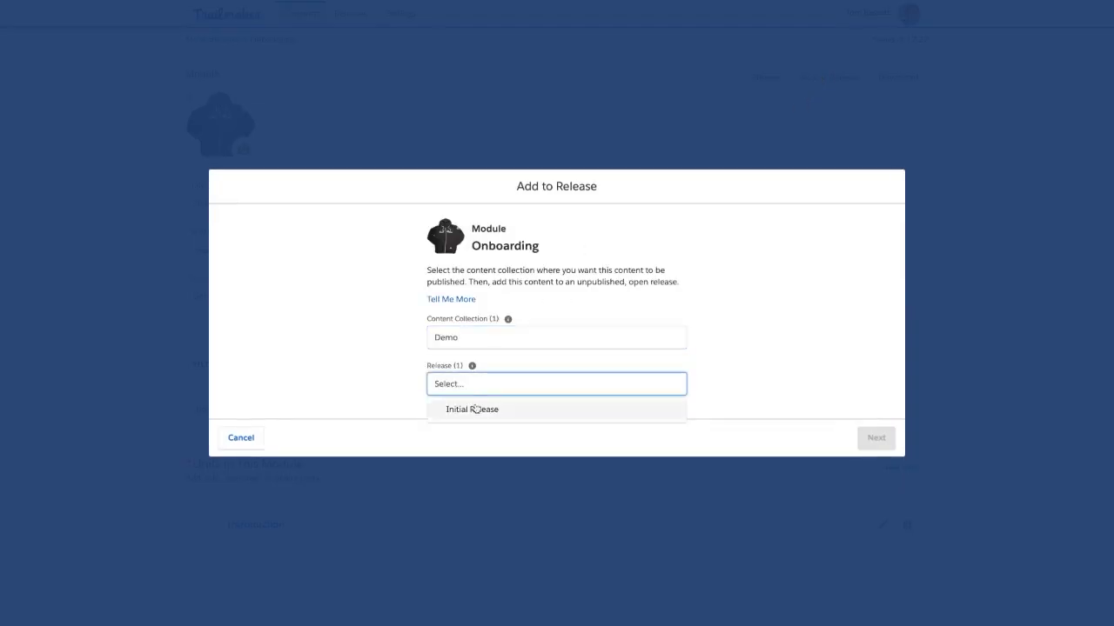
click(473, 410)
click(871, 439)
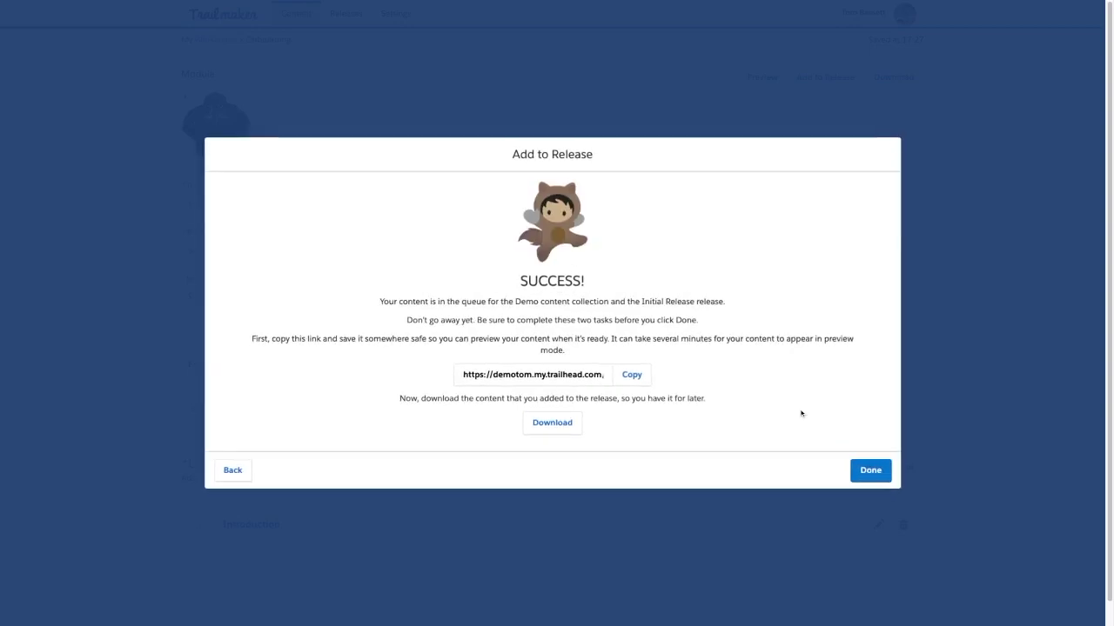
click(863, 470)
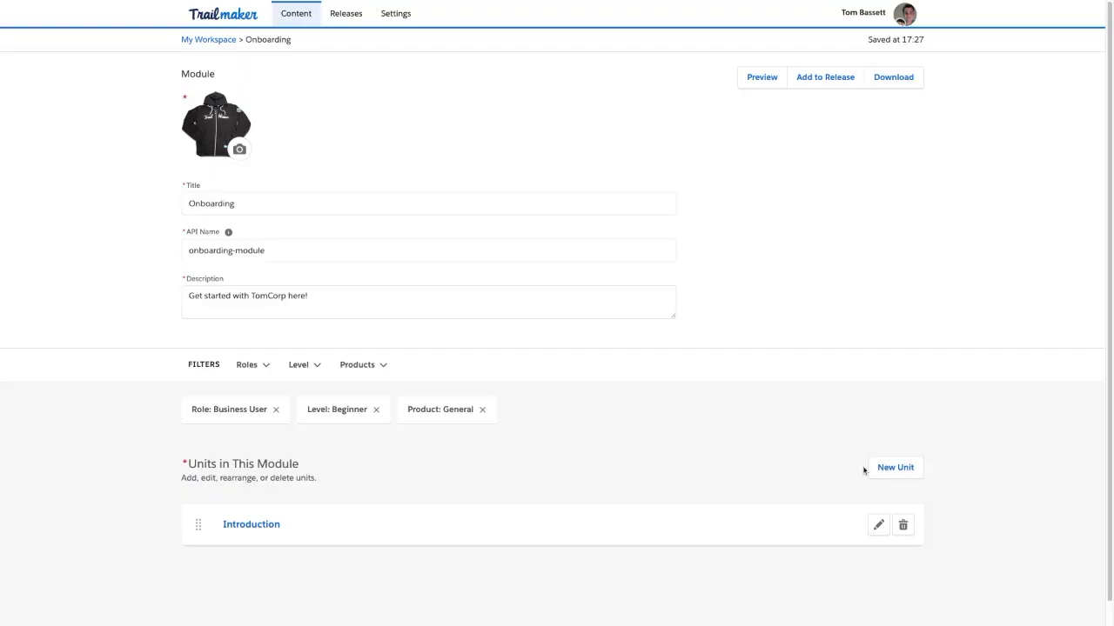
Step: Publish Initial Release, confirm it, and return to the All Releases list
click(347, 14)
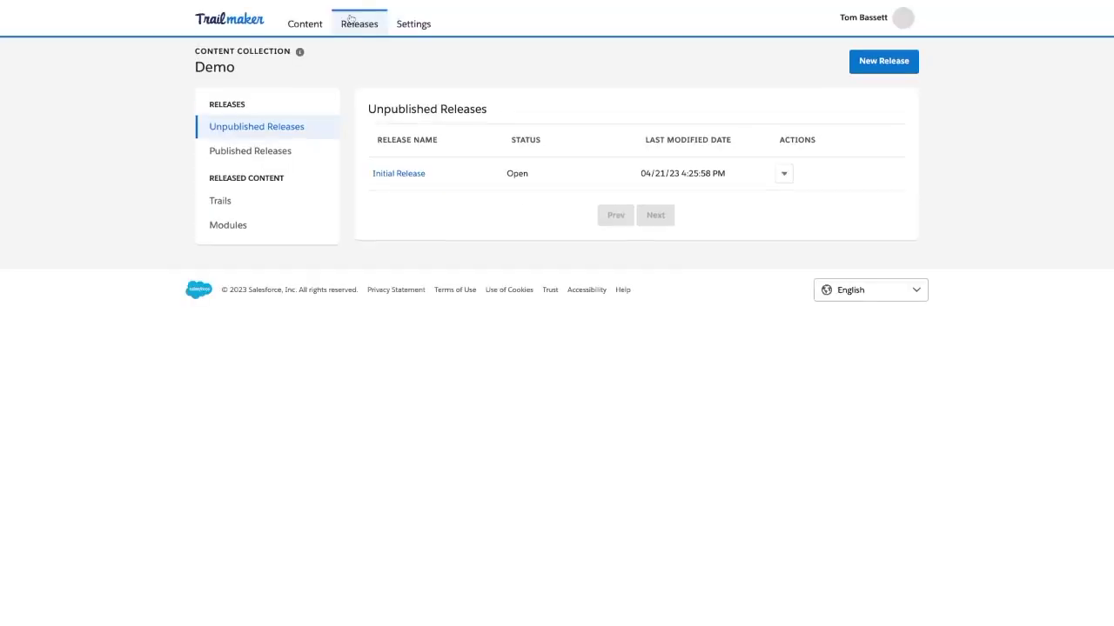
click(404, 174)
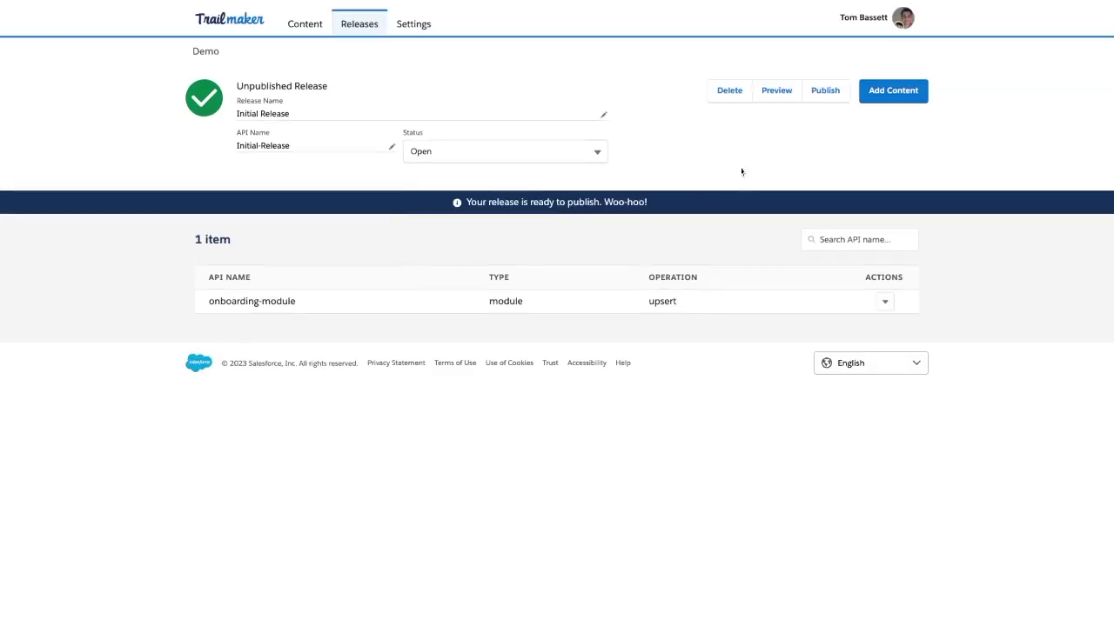
click(825, 92)
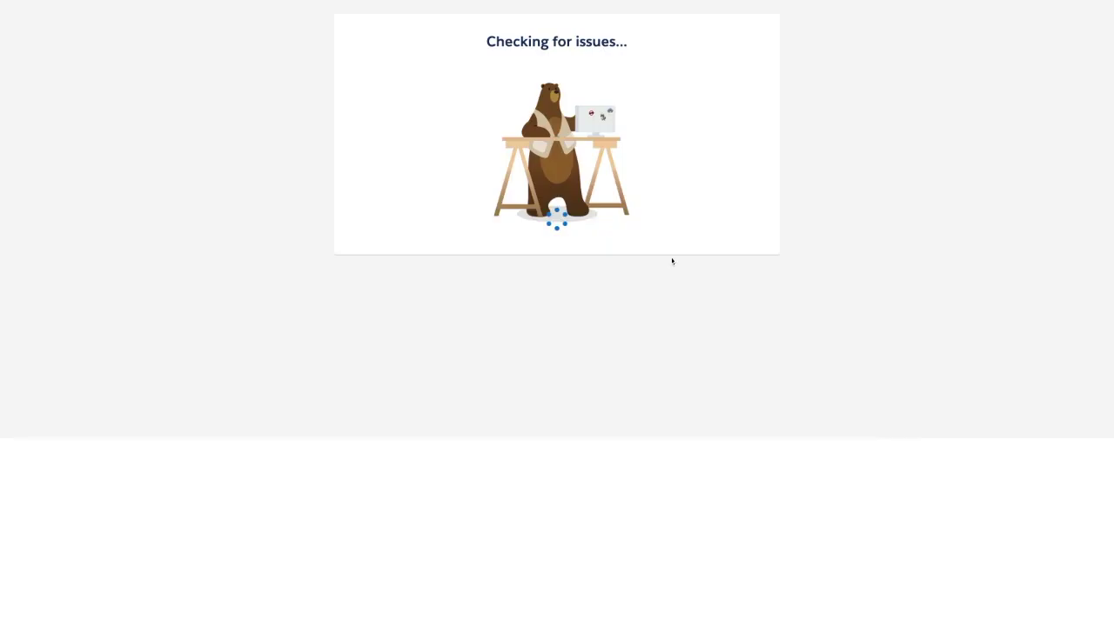
click(587, 284)
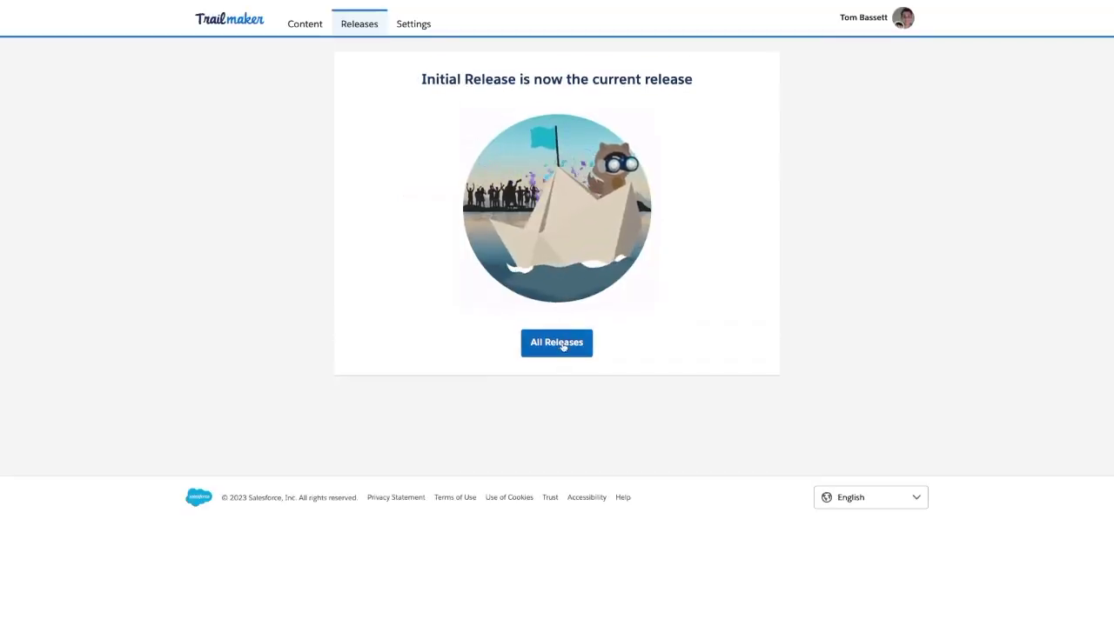
click(563, 344)
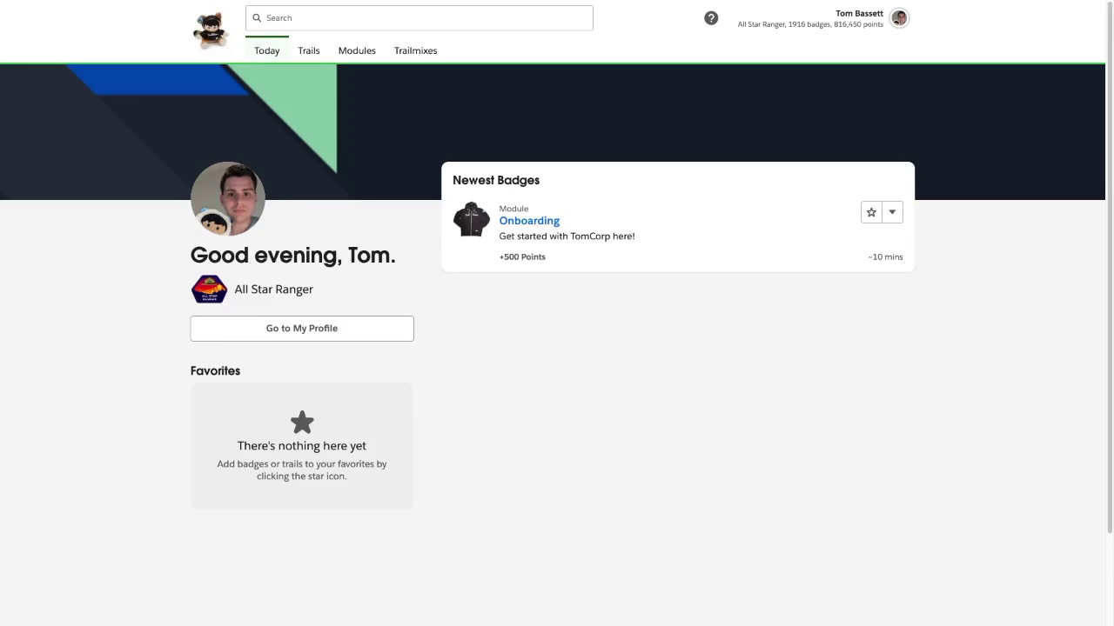
Step: Open Onboarding's Introduction unit and submit its quiz answering 'A and B' and 'All of the above!'
click(530, 221)
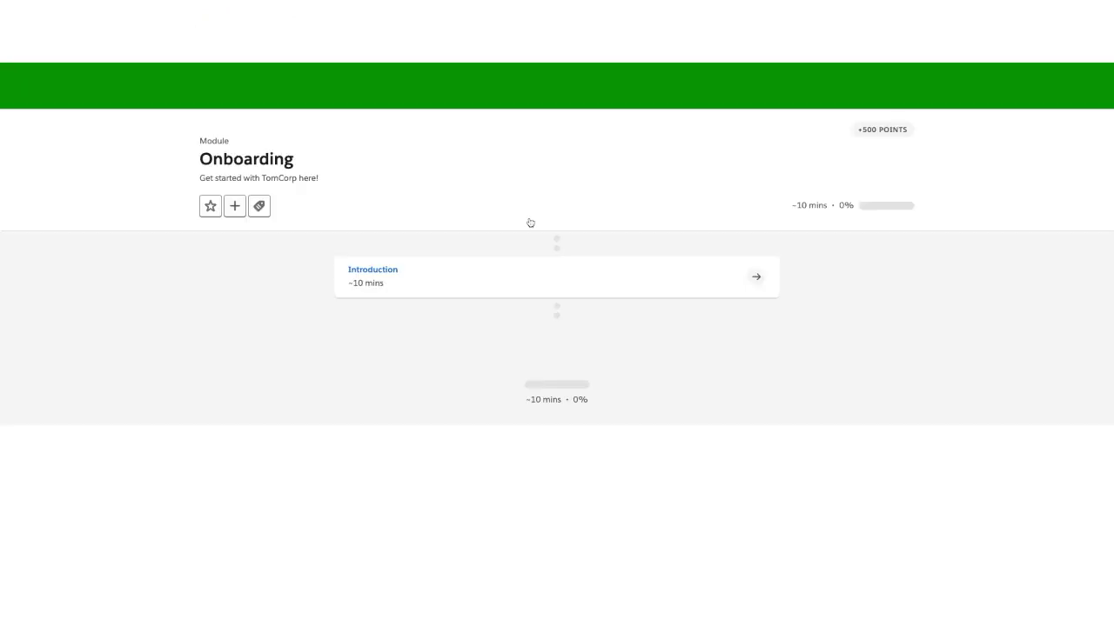
click(366, 276)
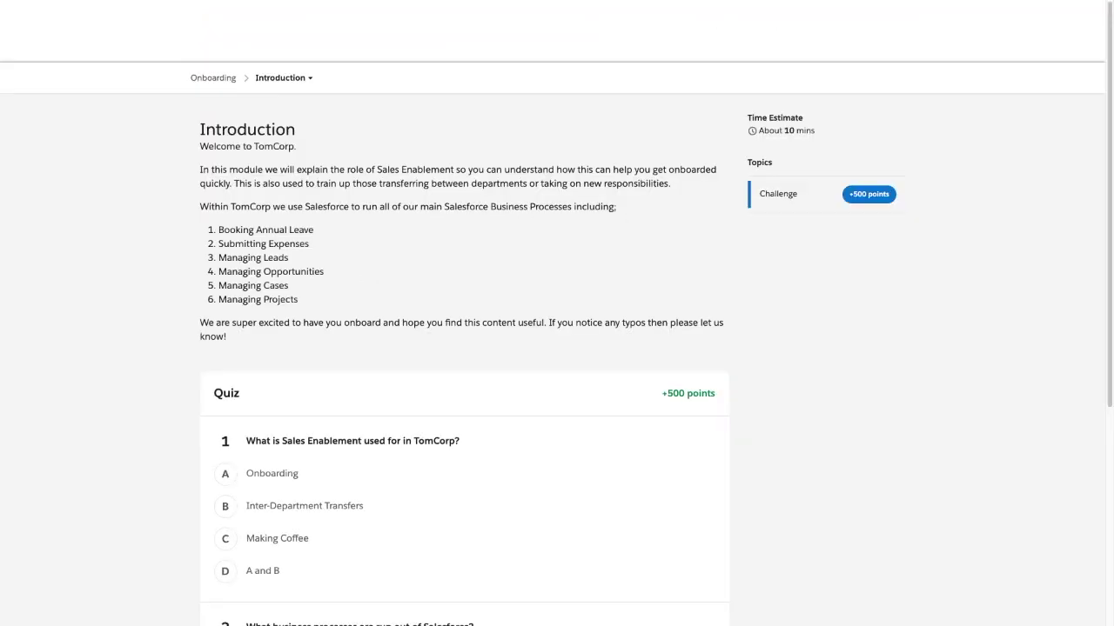
scroll(354, 360, down, 2)
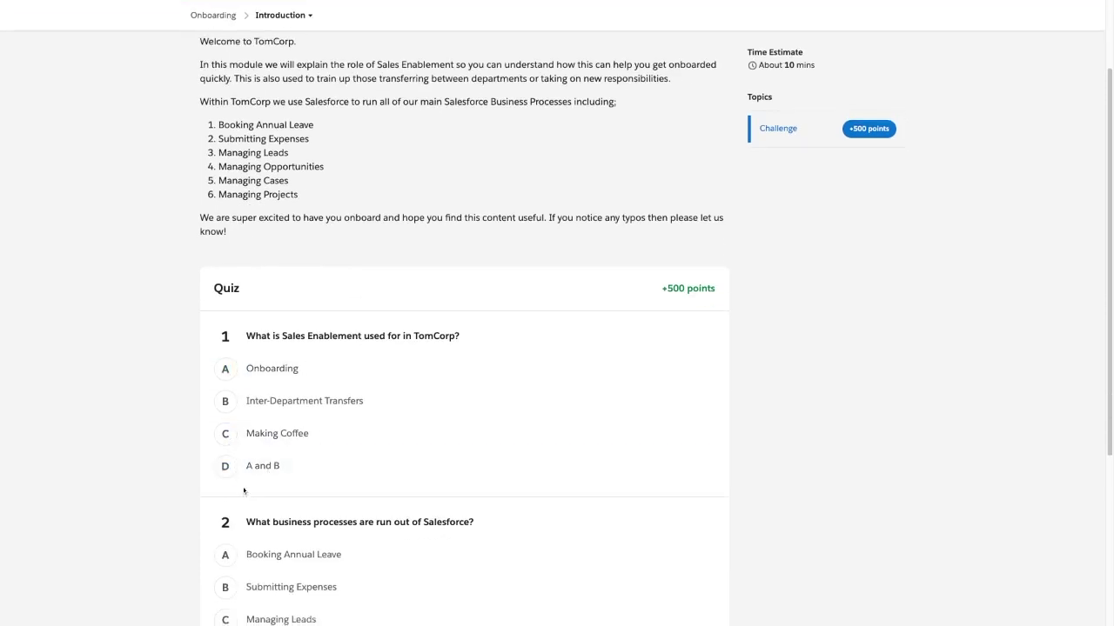
click(225, 466)
scroll(229, 488, down, 5)
click(226, 537)
click(308, 595)
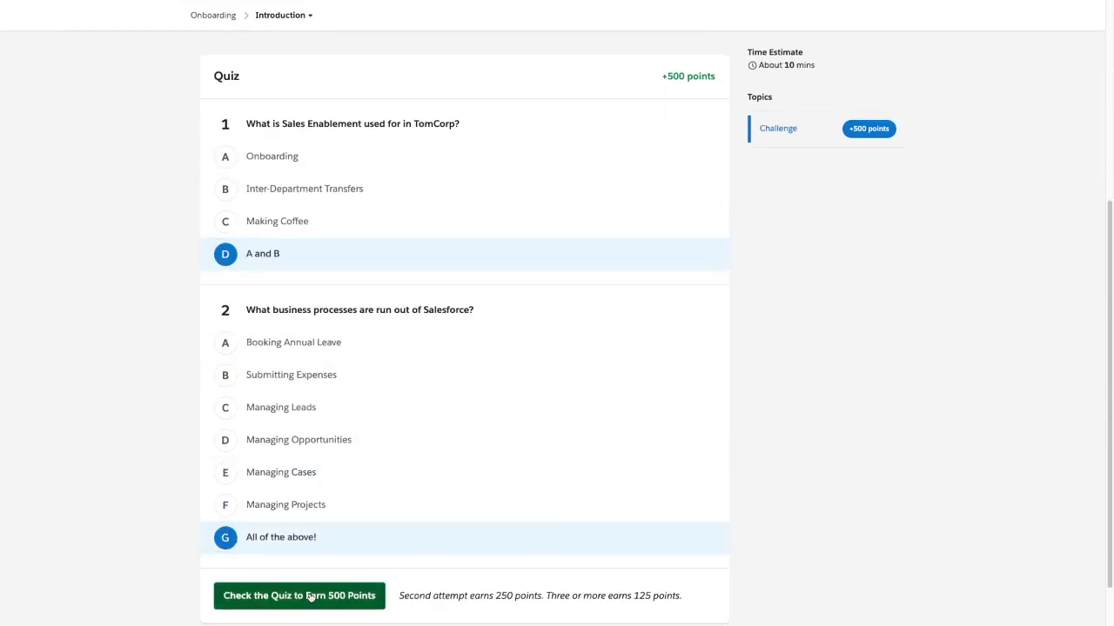